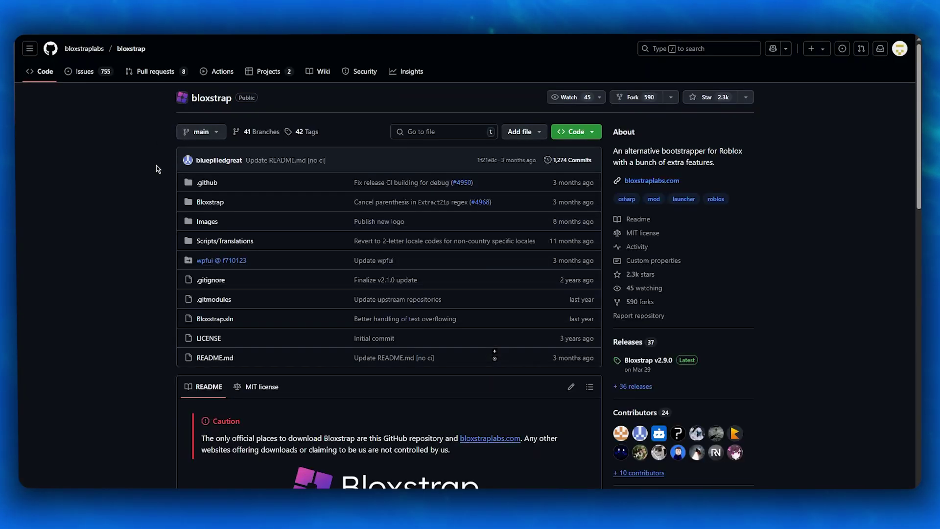
Examine the bloxstrap repository's file list and README, including its caution note, frequently asked questions and features.
scroll(142, 175, down, 3)
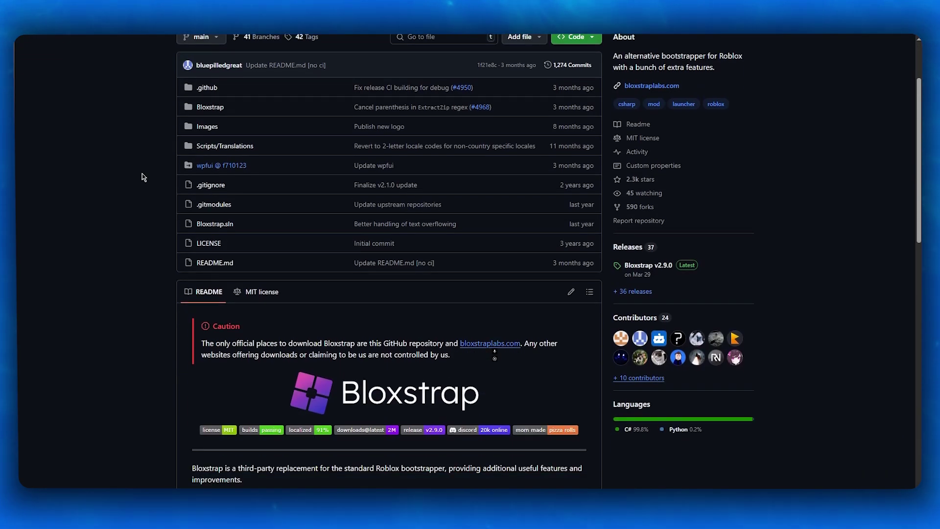
scroll(142, 176, down, 2)
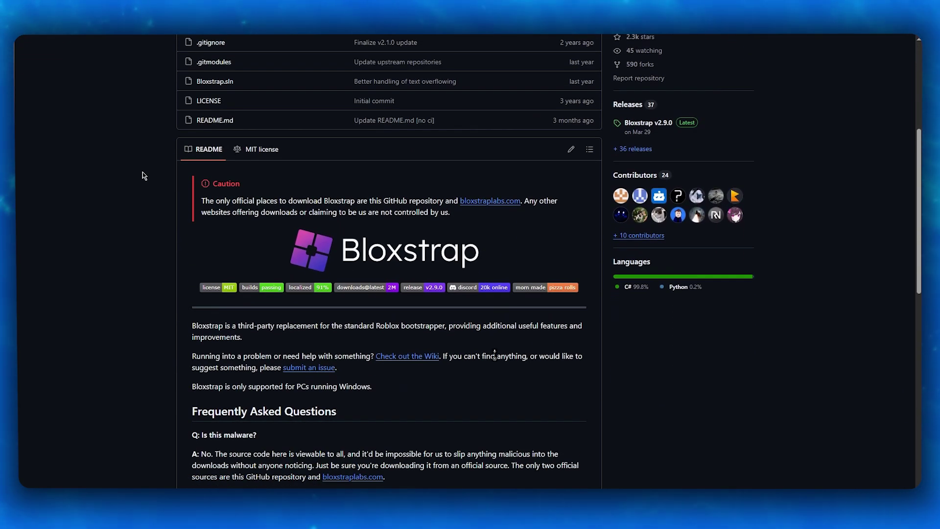
scroll(143, 172, down, 1)
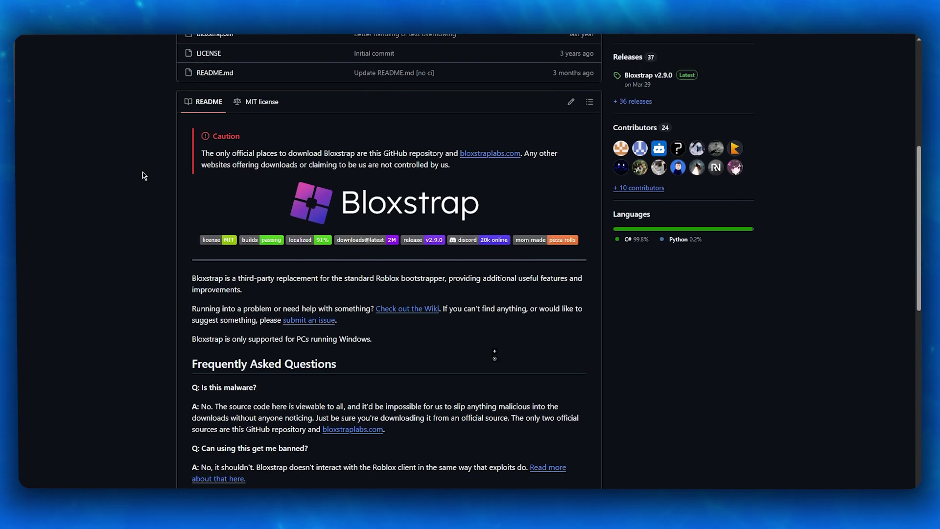
scroll(144, 174, down, 1)
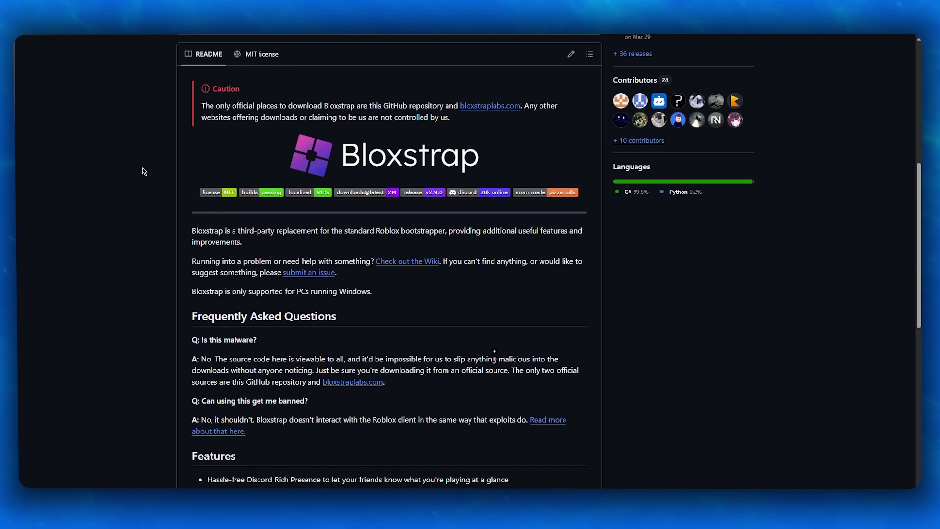
scroll(139, 156, down, 3)
scroll(139, 155, up, 5)
scroll(139, 156, up, 5)
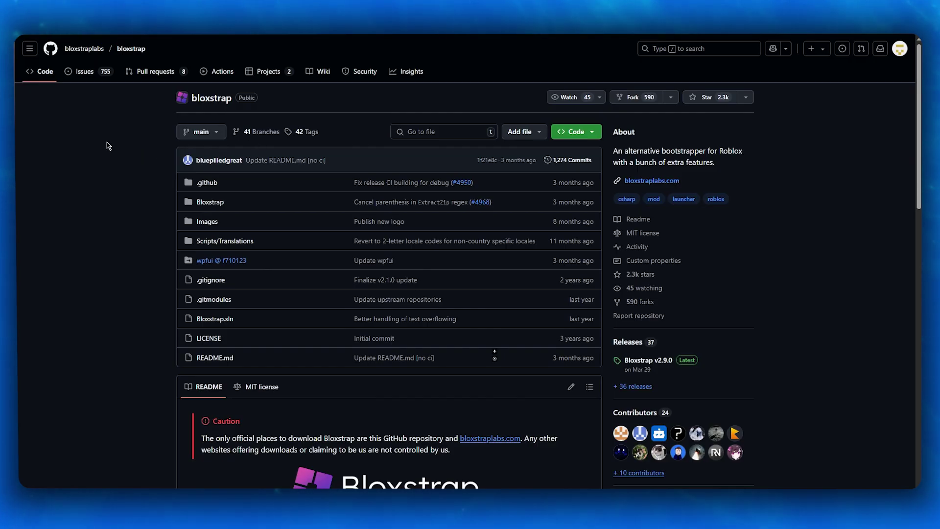
Return to the bloxstrap search results and open the Bloxstrap (v2.9.0) Download result from bloxstrap.org.
key(alt+Left)
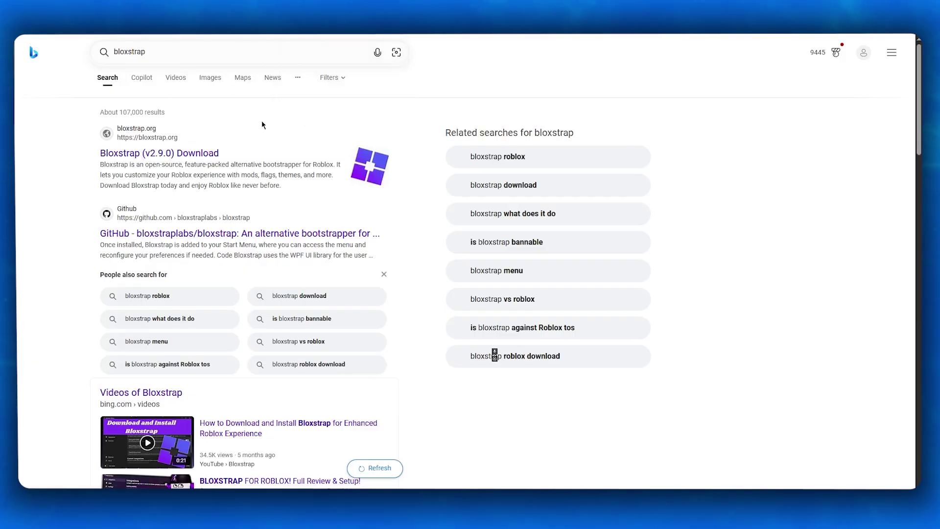
click(147, 153)
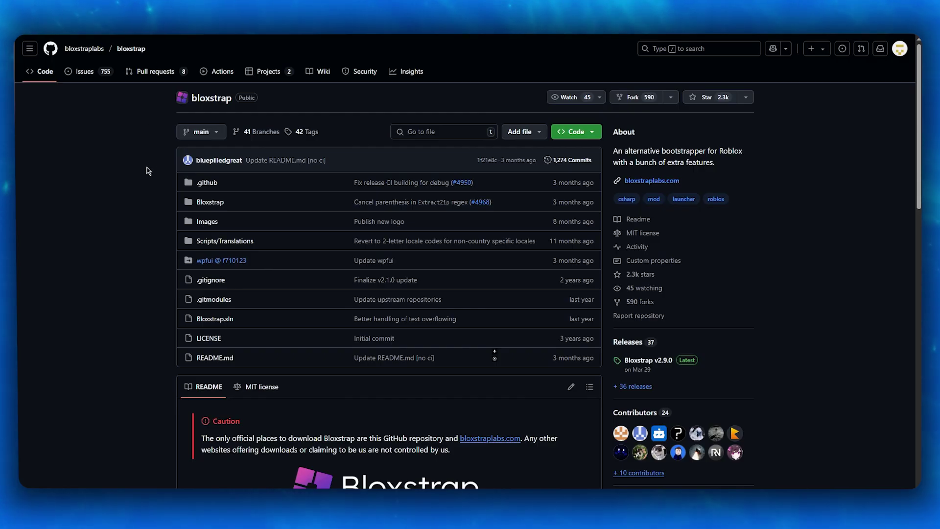
Review the README's installation instructions in the GitHub repository and open the latest release, Bloxstrap v2.9.0.
scroll(148, 171, down, 10)
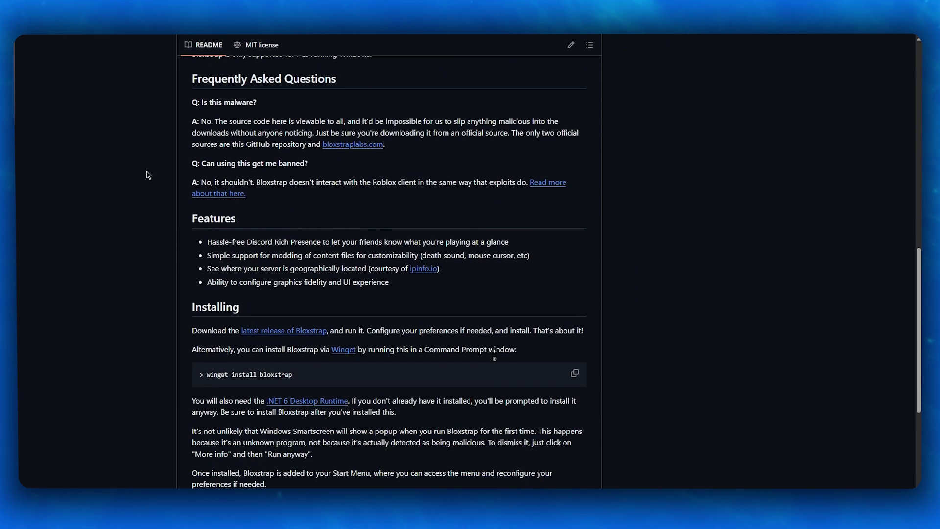
scroll(148, 175, down, 4)
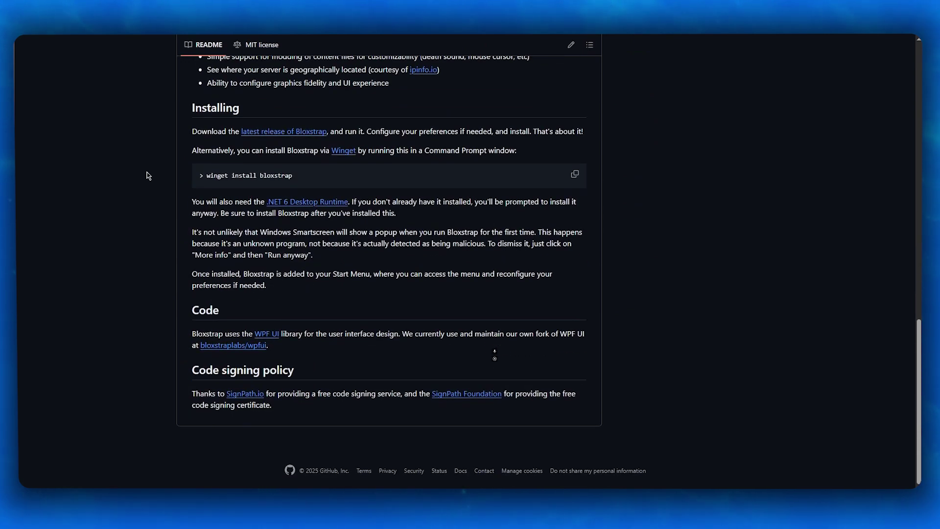
scroll(148, 176, up, 2)
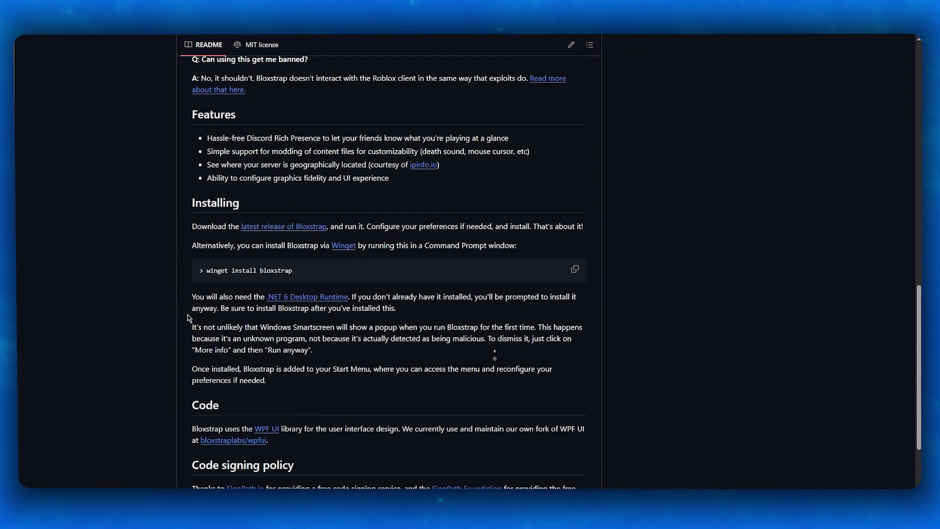
scroll(235, 221, up, 13)
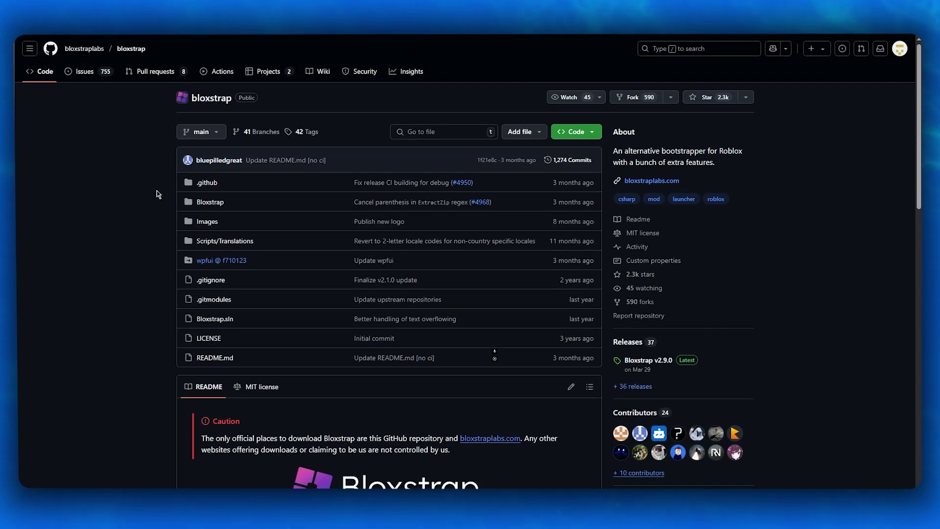
scroll(187, 212, down, 4)
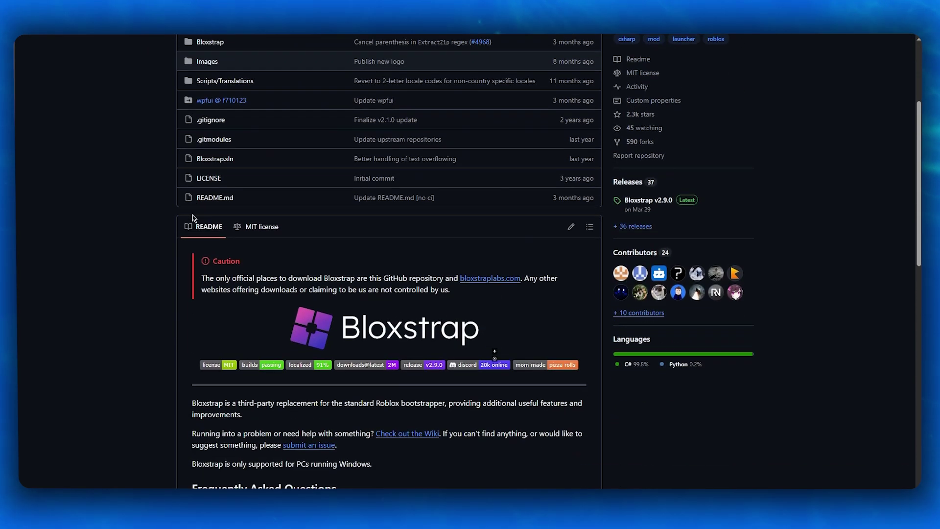
scroll(248, 227, down, 2)
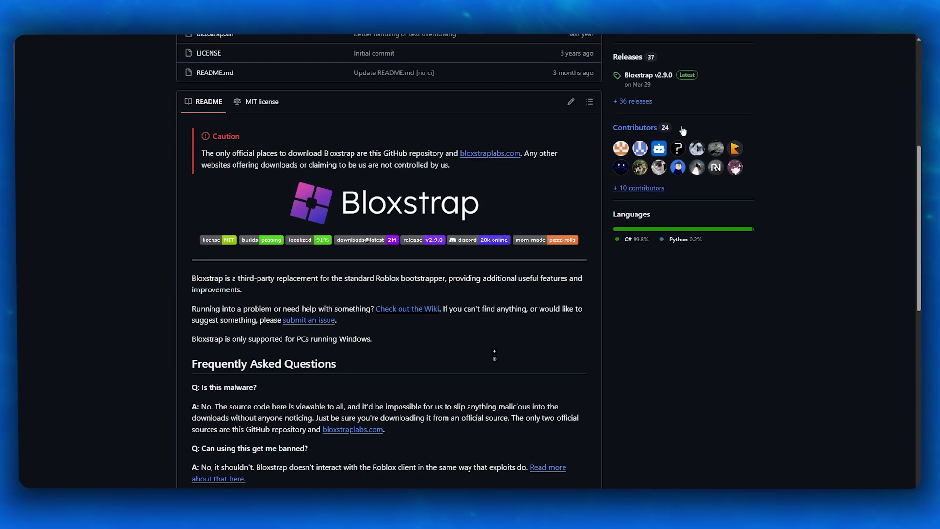
click(660, 77)
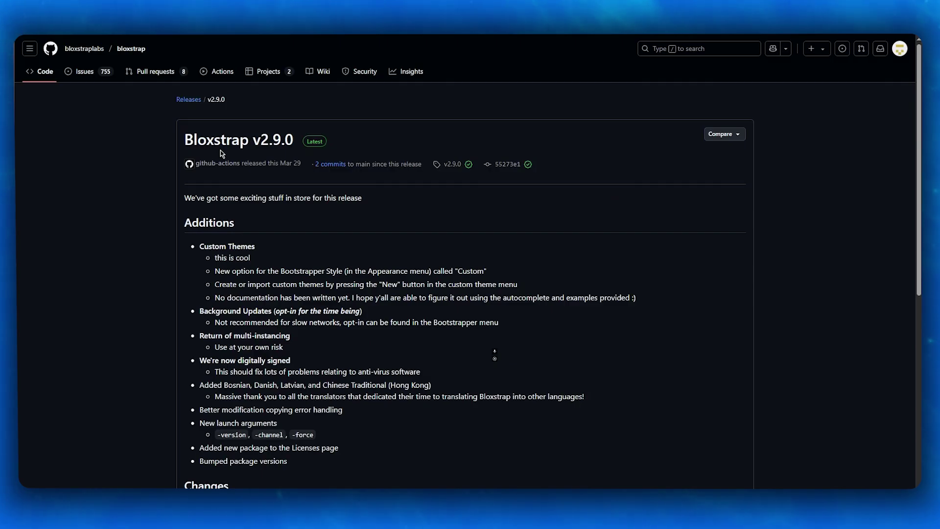
Examine the Bloxstrap v2.9.0 release notes, from the custom theme additions through the changes and removals.
scroll(84, 191, down, 2)
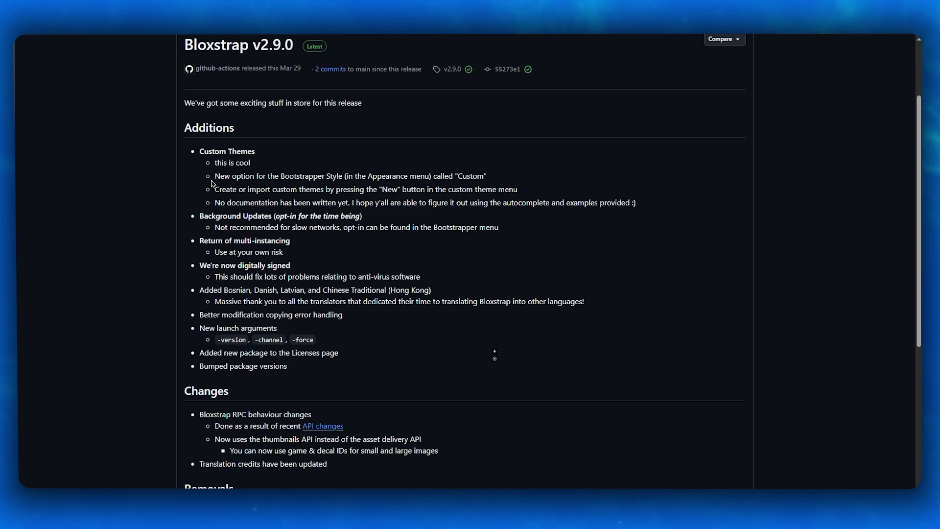
drag(216, 176, 350, 176)
click(627, 203)
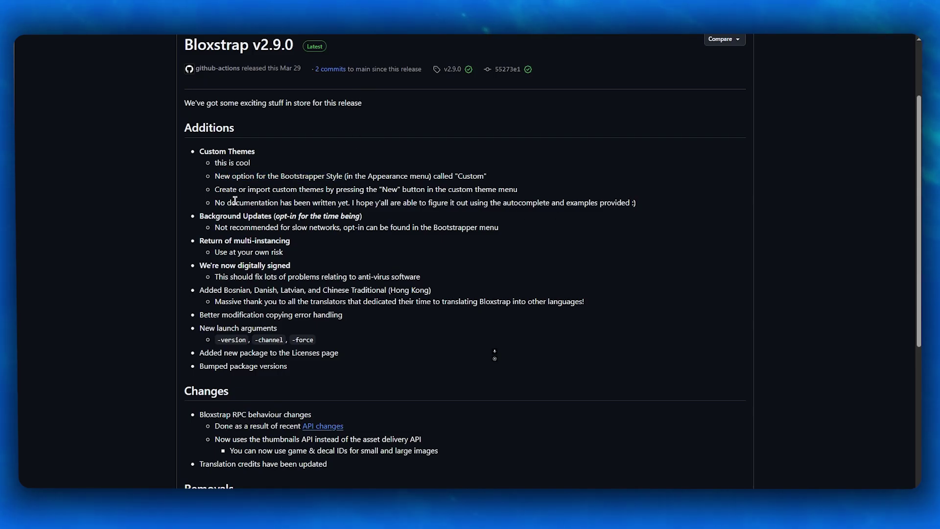
scroll(277, 206, down, 1)
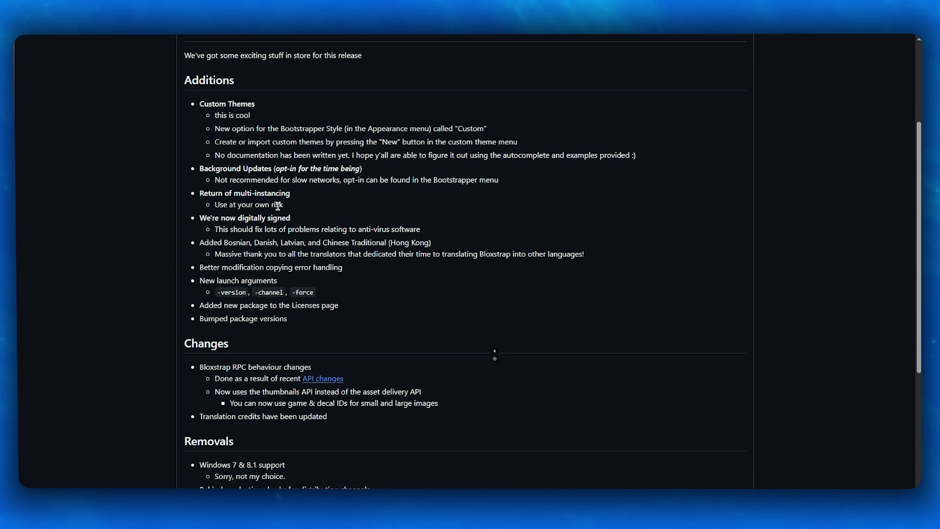
scroll(277, 170, down, 1)
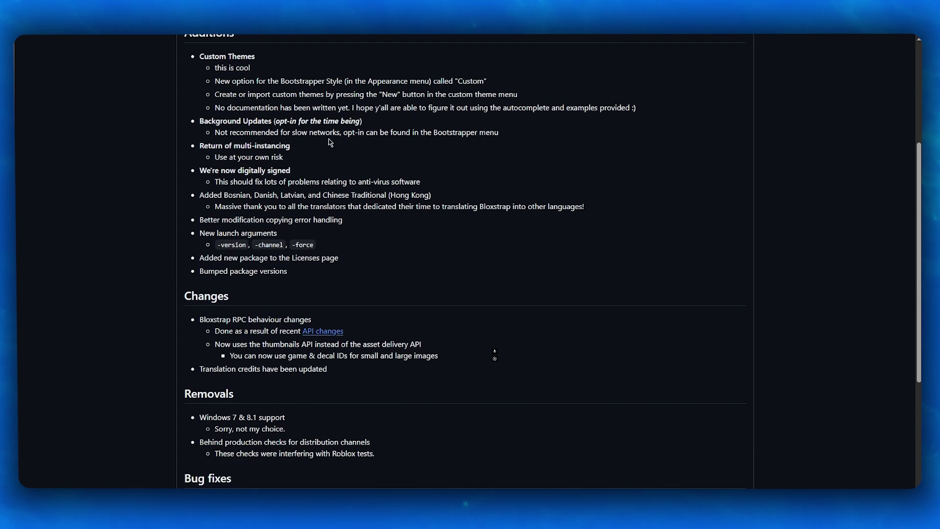
scroll(274, 168, down, 1)
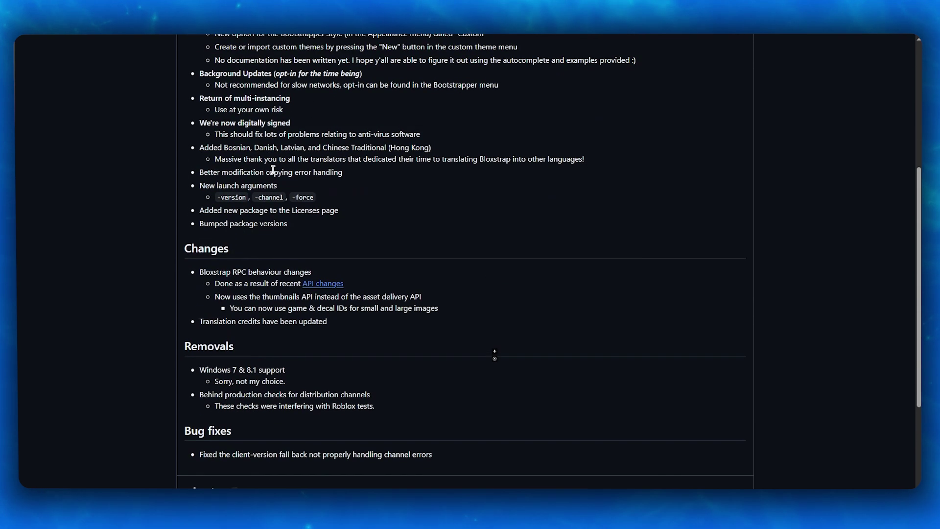
Download Bloxstrap-v2.9.0.exe and the zip version of the source code from the release assets.
scroll(275, 169, down, 2)
scroll(257, 176, down, 1)
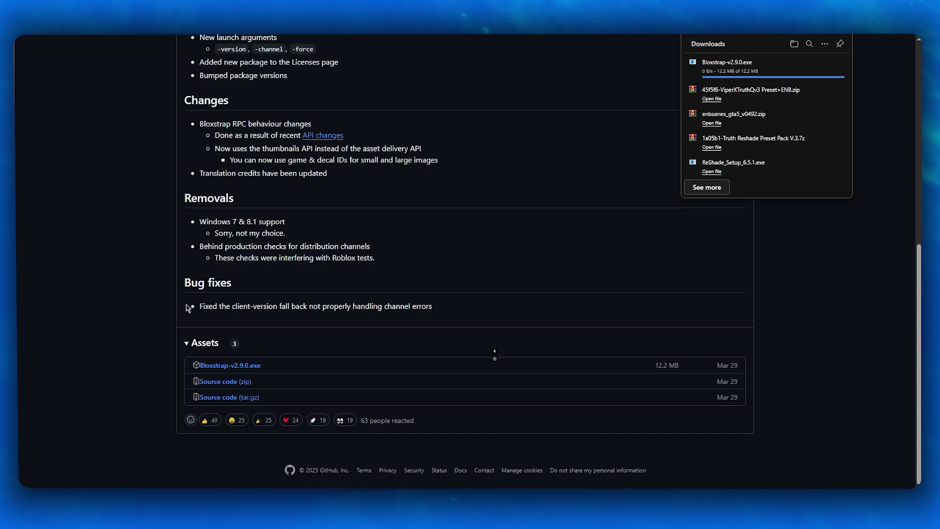
click(231, 385)
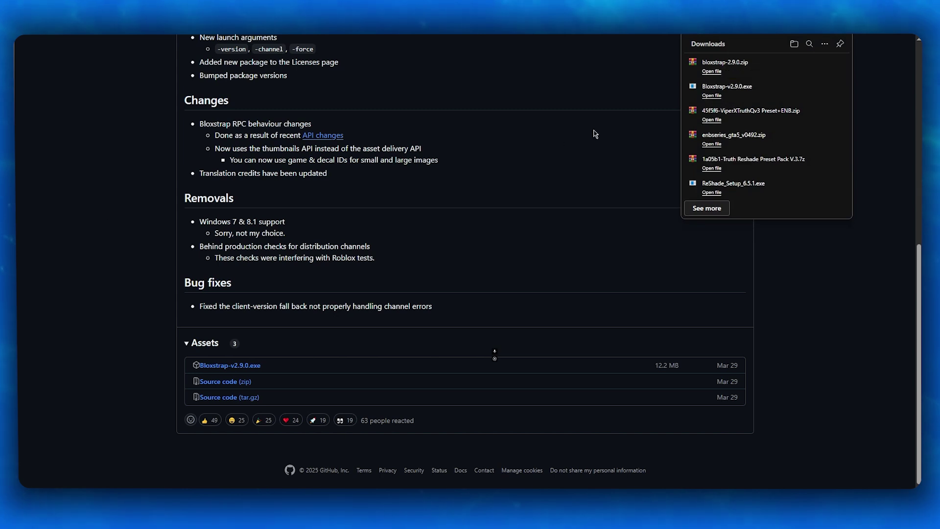
Run the downloaded Bloxstrap-v2.9.0.exe and accept the offer to download the required .NET framework.
click(705, 98)
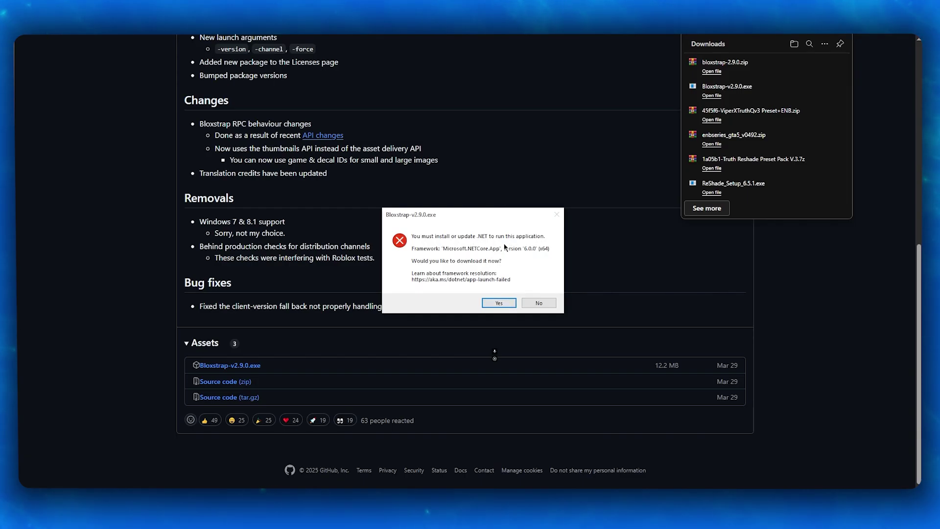
click(494, 302)
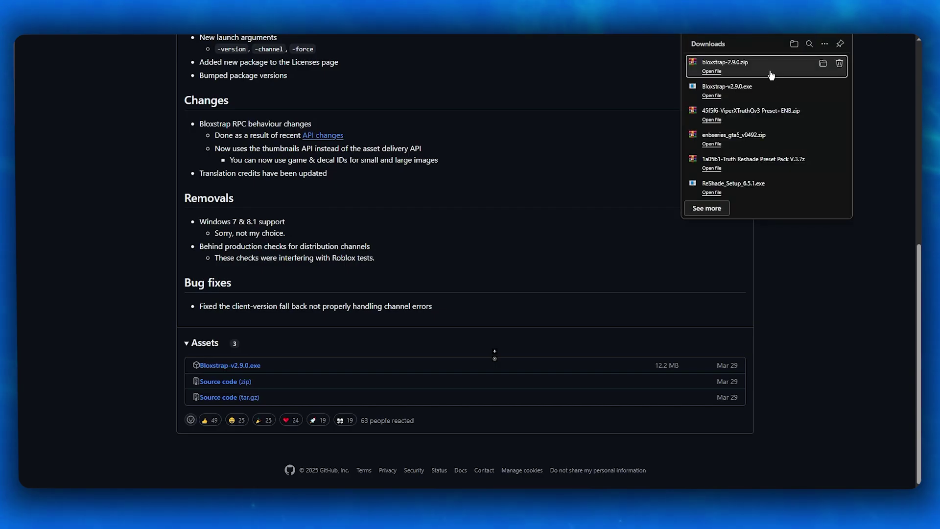
Show the downloaded bloxstrap-2.9.0 archive in its folder and extract it into a bloxstrap-2.9.0 folder.
click(813, 70)
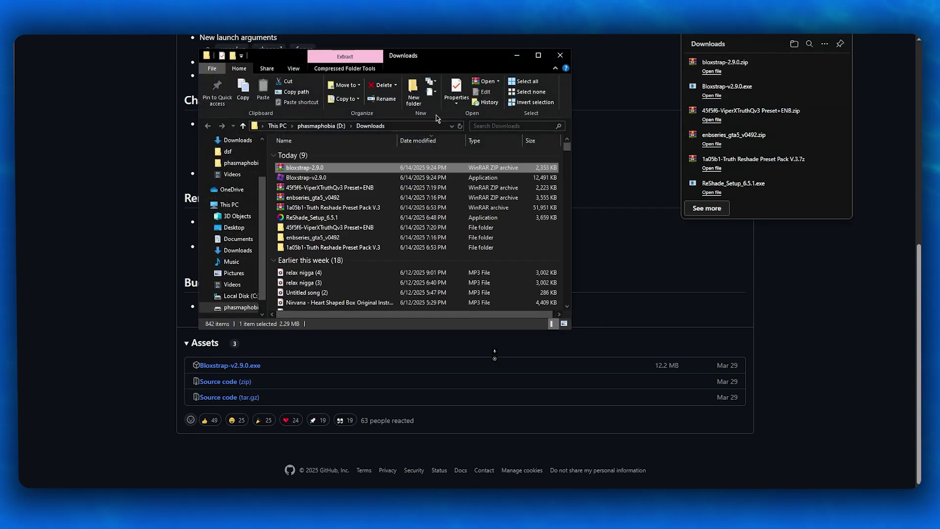
right_click(318, 168)
click(347, 223)
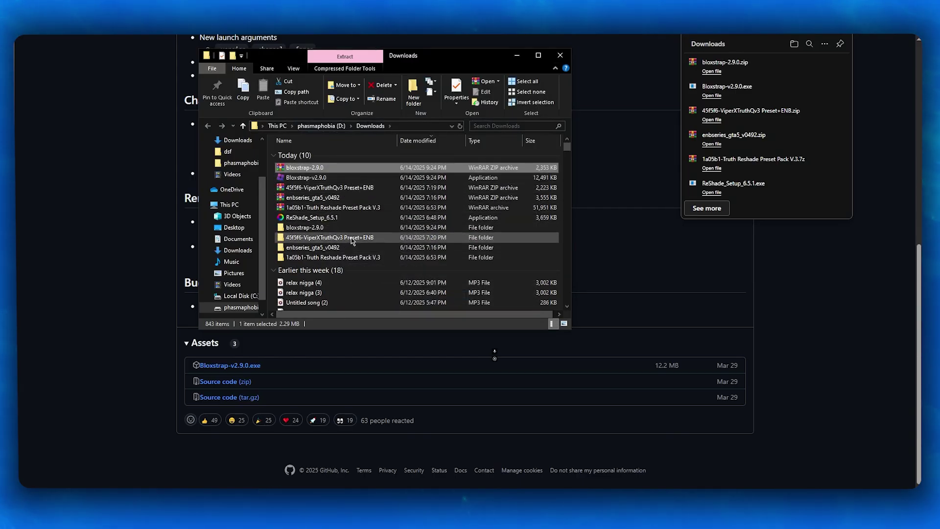
Open the Bloxstrap subfolder inside the extracted bloxstrap-2.9.0 folders, look through its files and maximize the window.
double_click(347, 227)
double_click(319, 155)
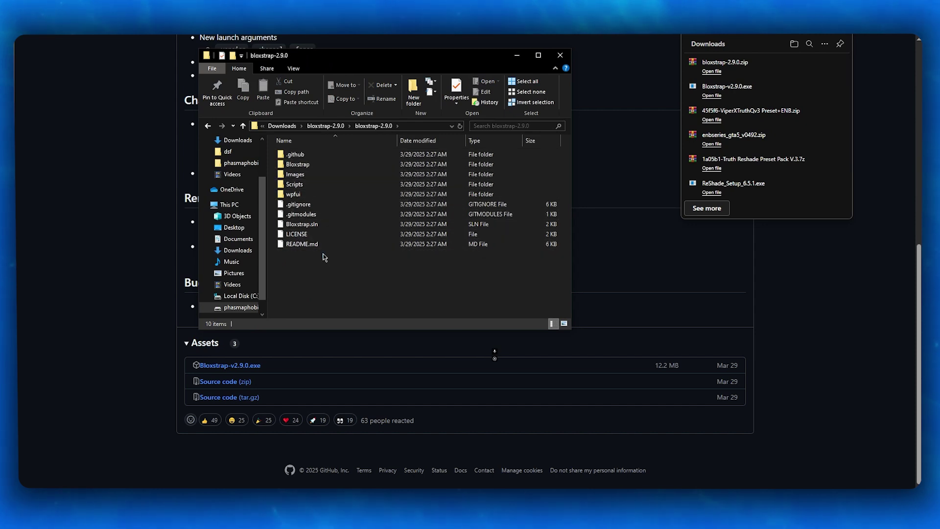
double_click(316, 164)
scroll(337, 166, down, 6)
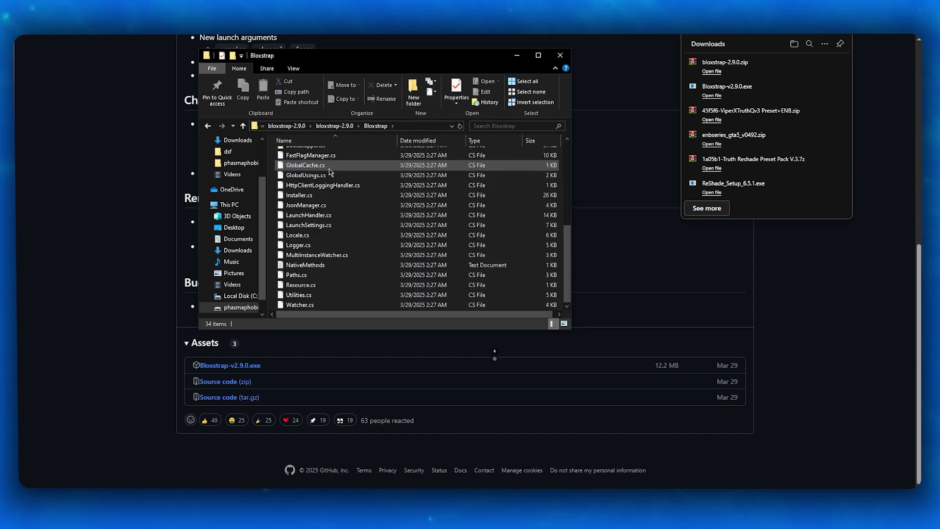
scroll(344, 191, up, 2)
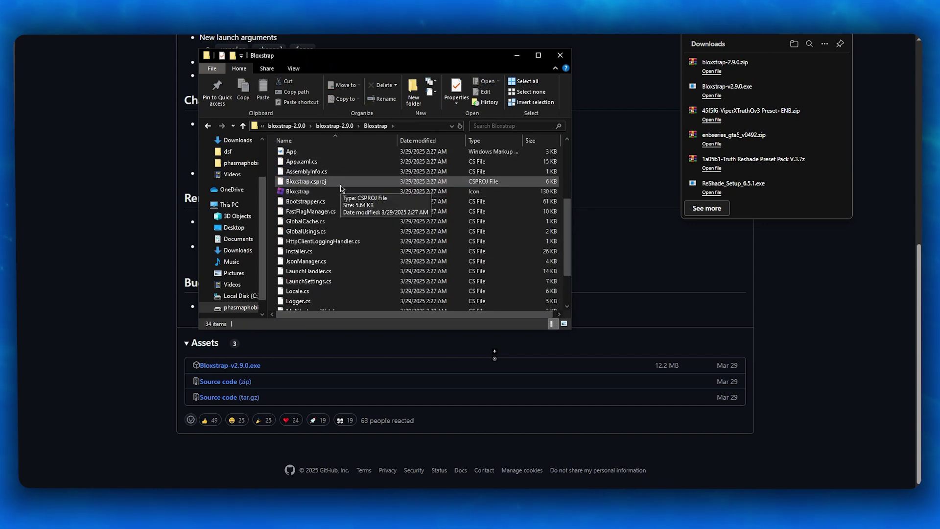
scroll(343, 196, up, 4)
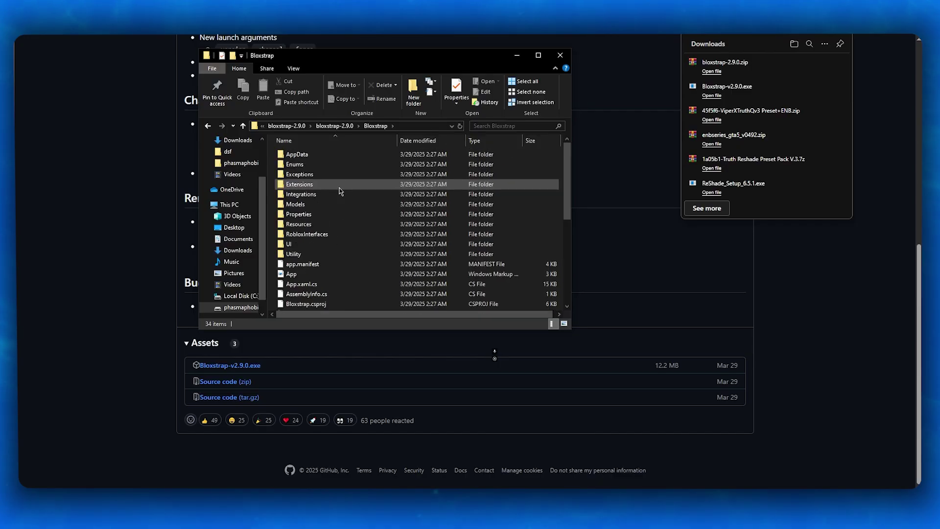
click(538, 54)
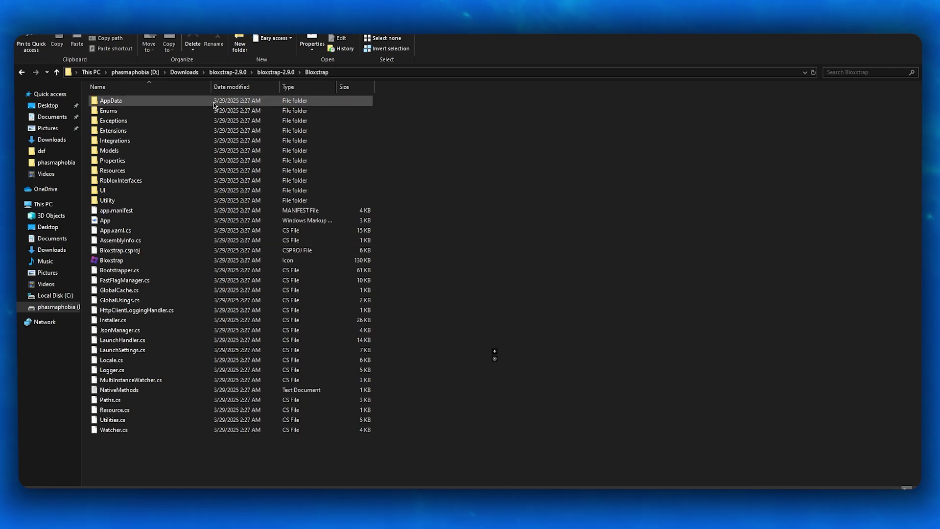
Copy the inner bloxstrap-2.9.0 folder from the extracted archive folder and go to Local Disk (C:).
click(238, 75)
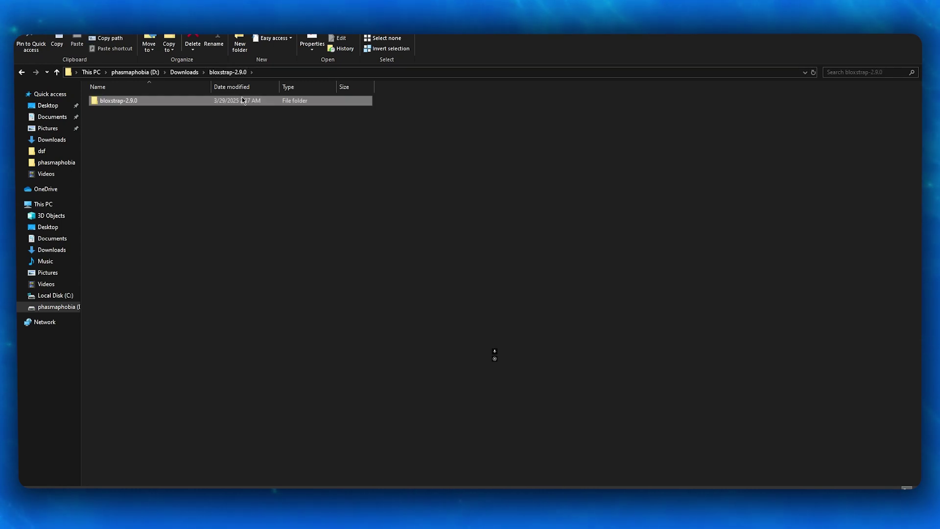
right_click(228, 104)
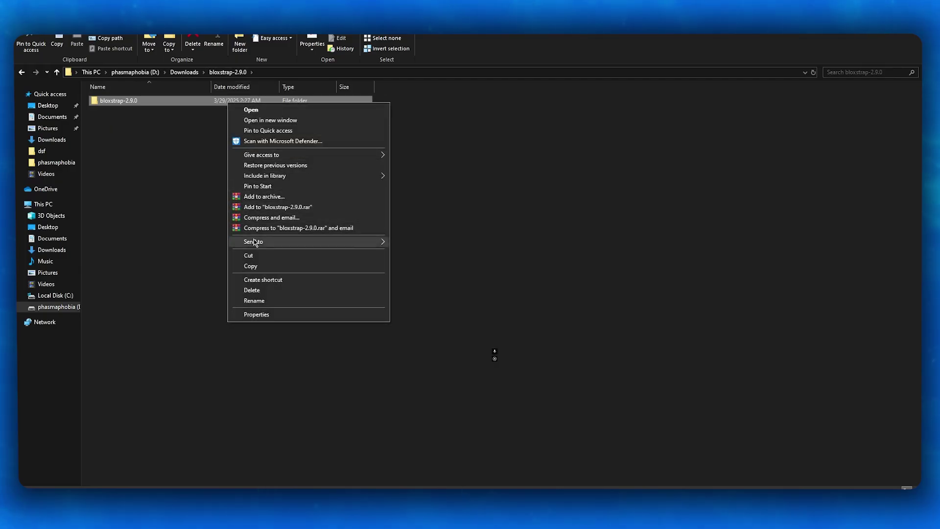
click(251, 267)
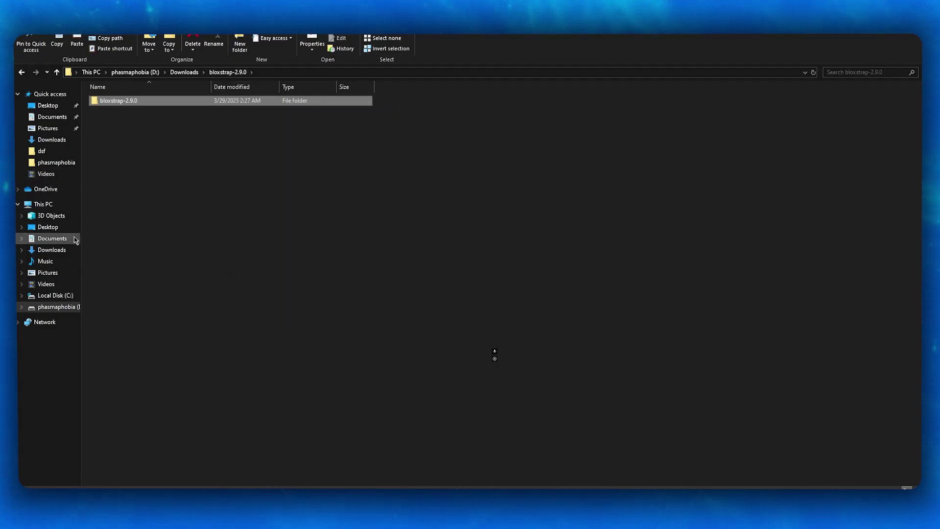
click(57, 297)
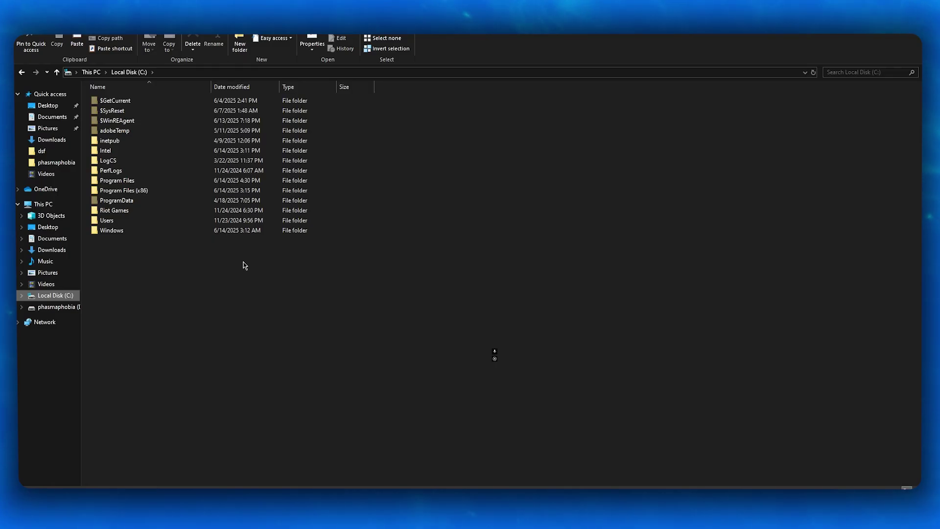
Switch to the Bloxstrap v2.9.0 release page in the browser, dismiss the downloads list and review the additions, changes, removals and bug fixes.
mouse_move(304, 485)
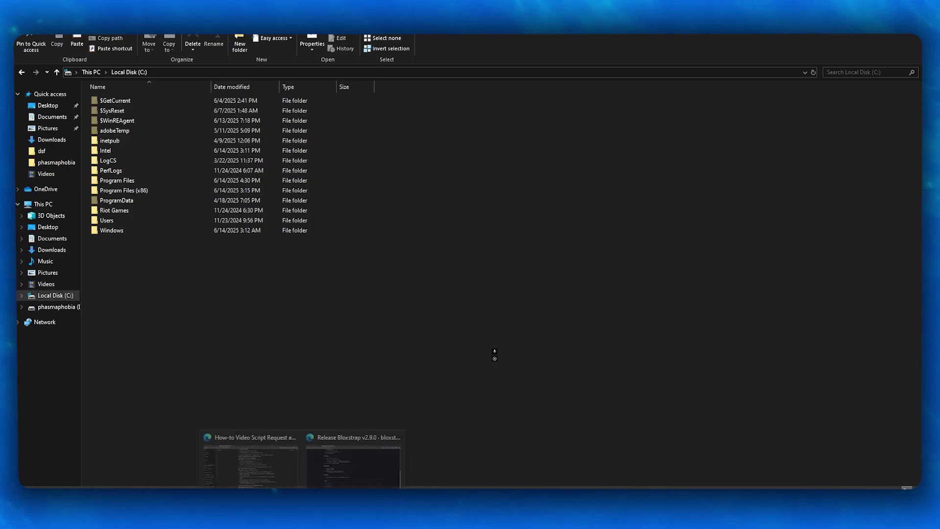
click(376, 458)
scroll(366, 309, up, 4)
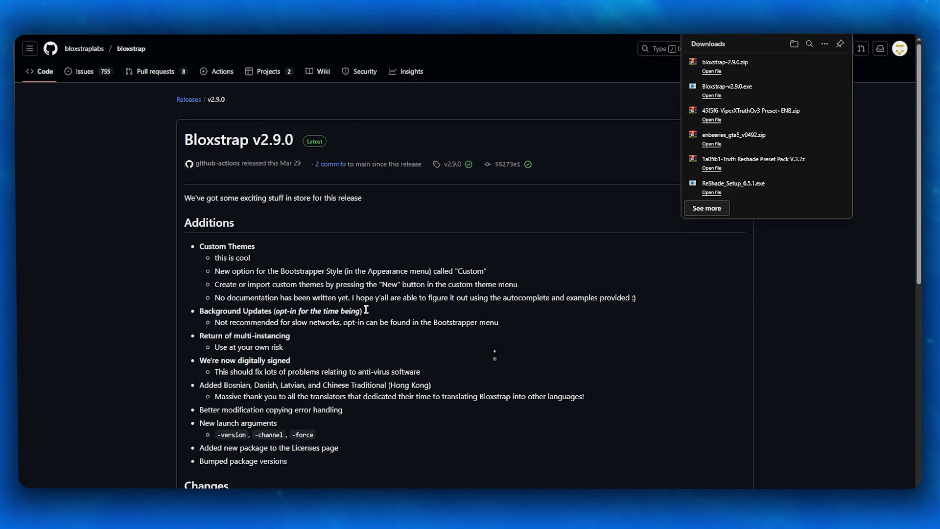
scroll(196, 264, down, 2)
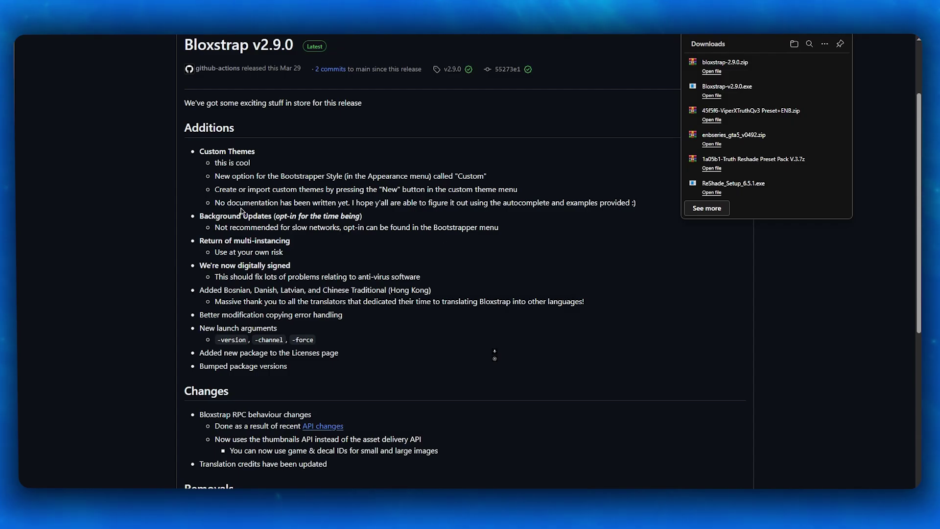
scroll(241, 209, down, 1)
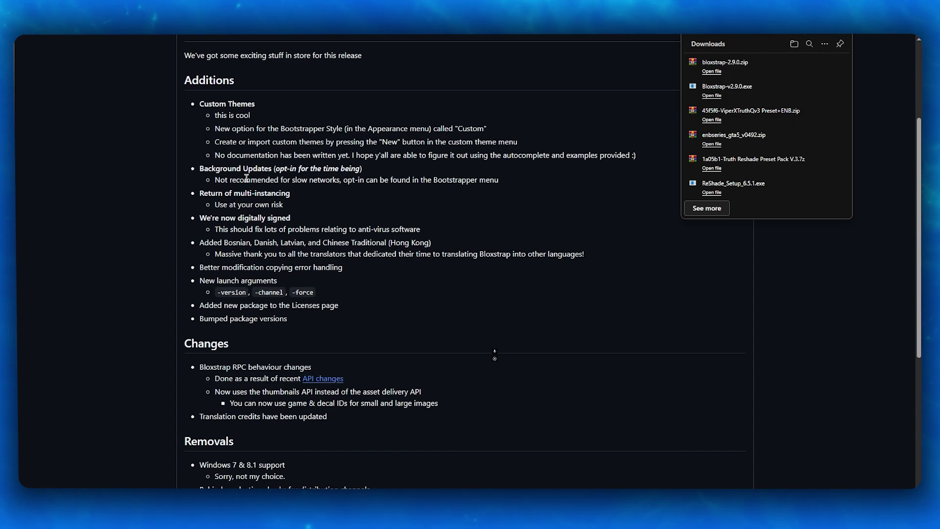
scroll(245, 181, down, 2)
scroll(245, 184, down, 2)
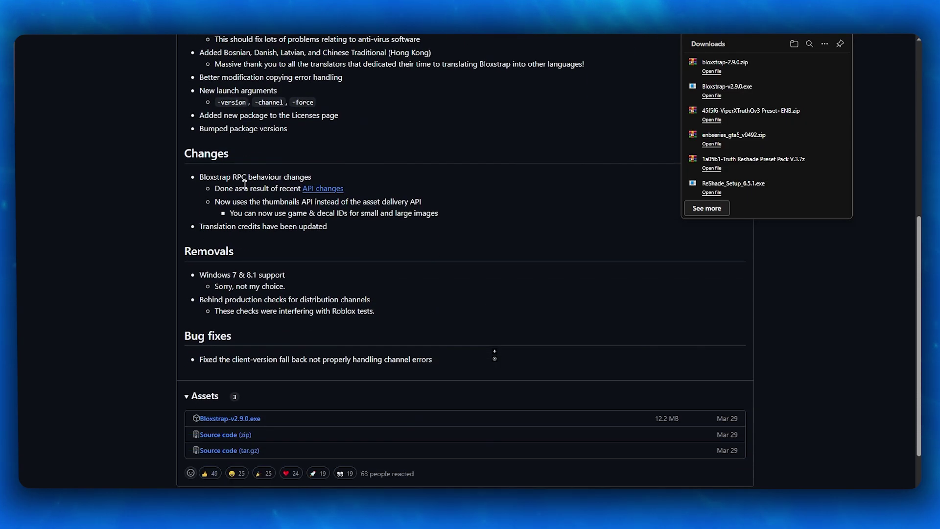
scroll(245, 201, up, 3)
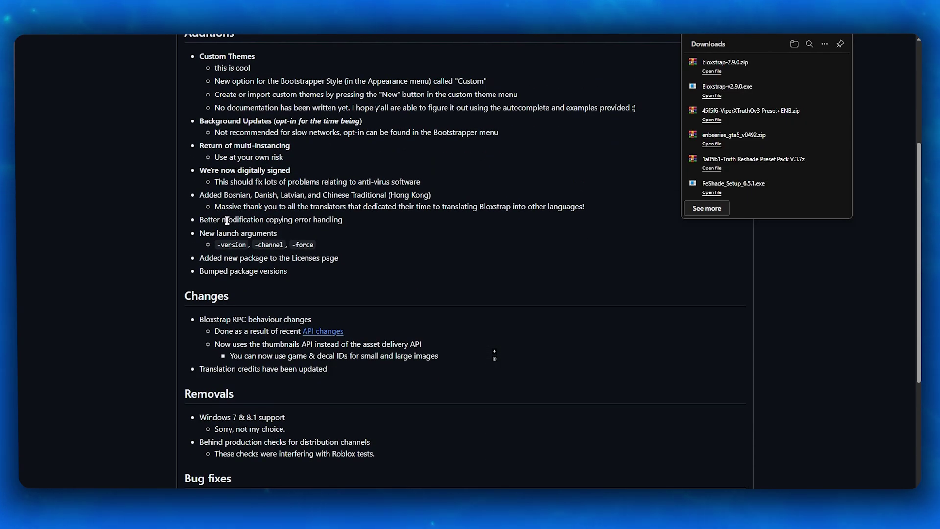
scroll(227, 220, down, 1)
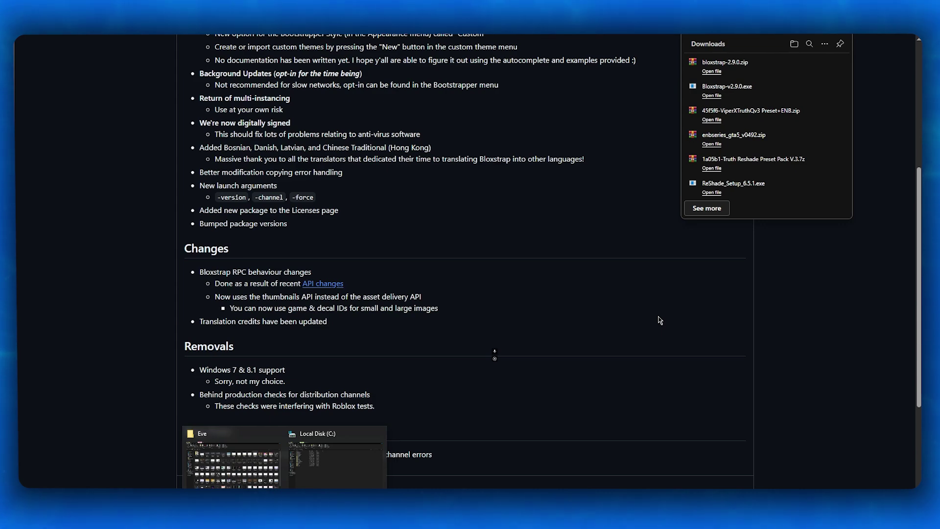
scroll(436, 304, up, 5)
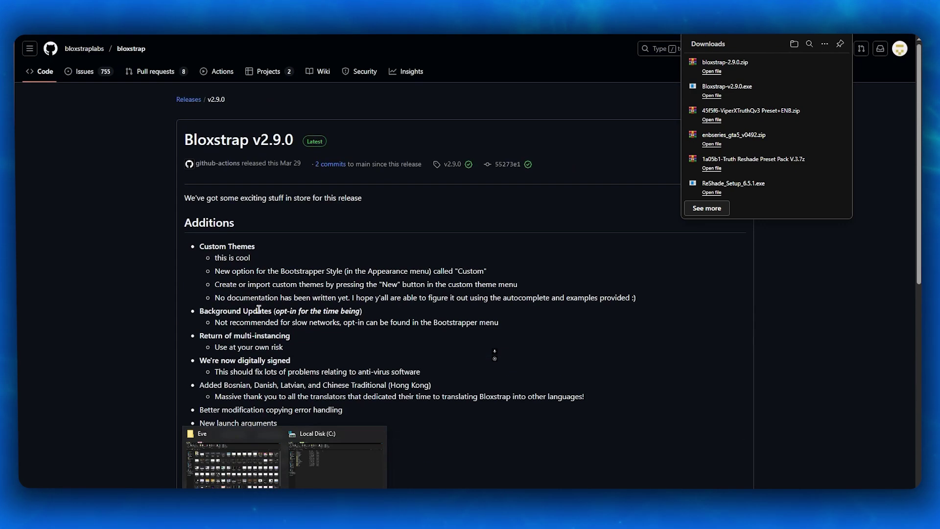
click(164, 292)
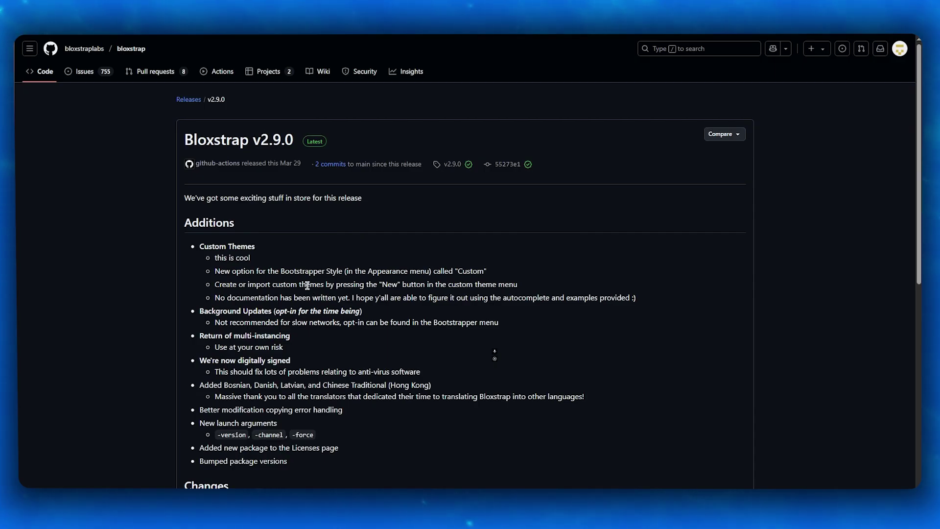
scroll(224, 306, down, 3)
scroll(224, 306, down, 1)
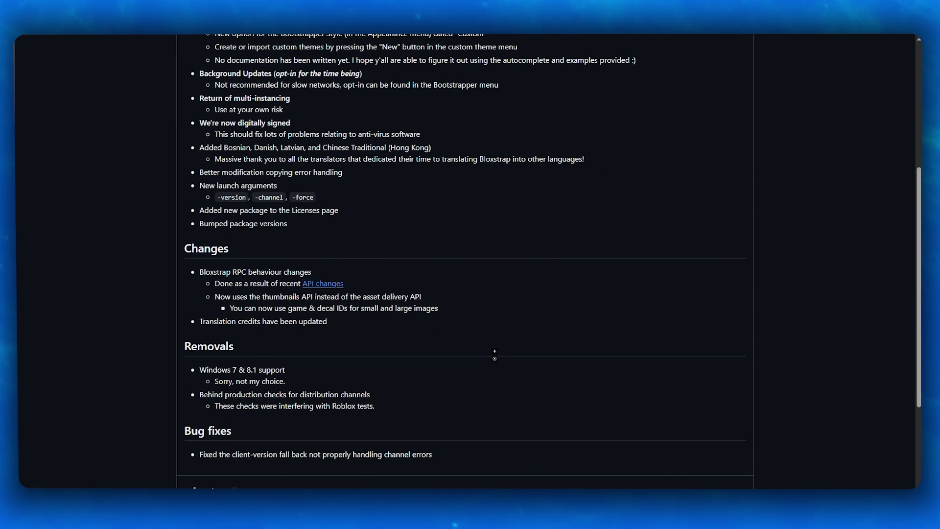
Switch to the Local Disk (C:) File Explorer window and return to the Bloxstrap subfolder of the extracted bloxstrap-2.9.0 folder.
click(335, 474)
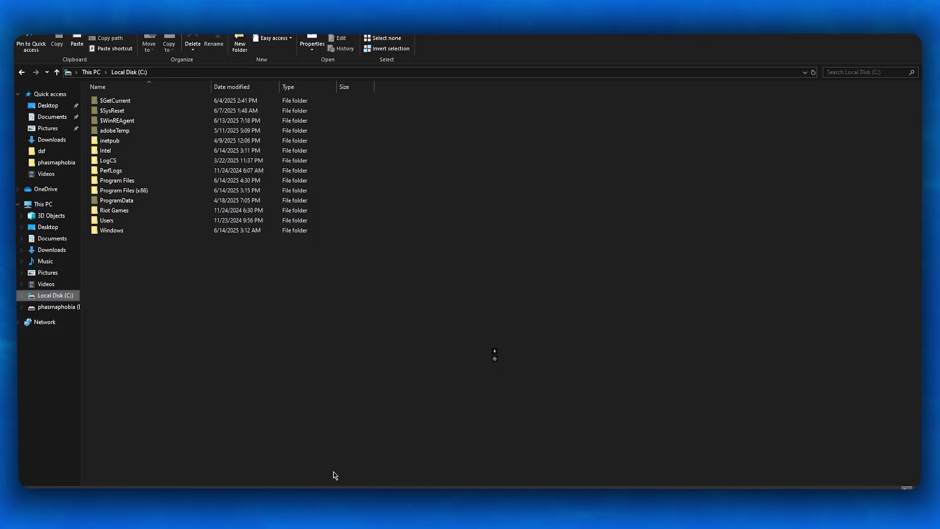
click(21, 72)
click(21, 73)
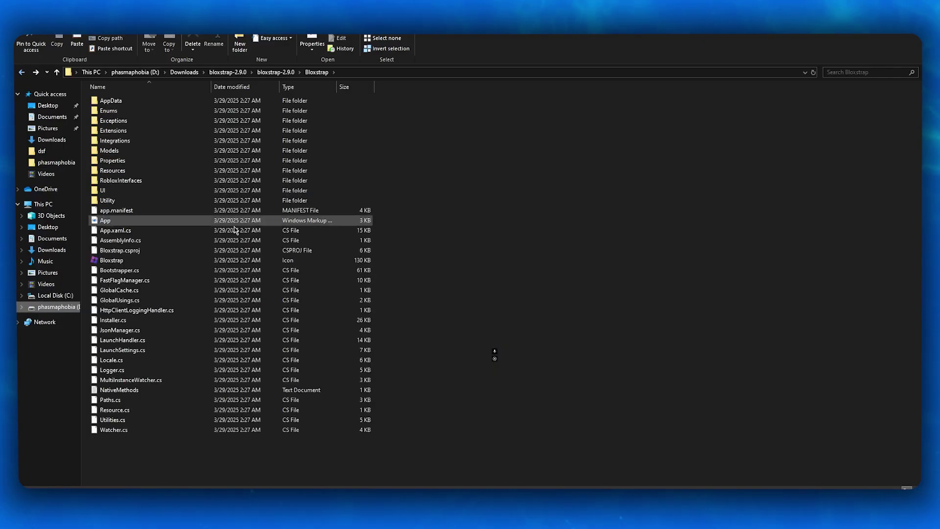